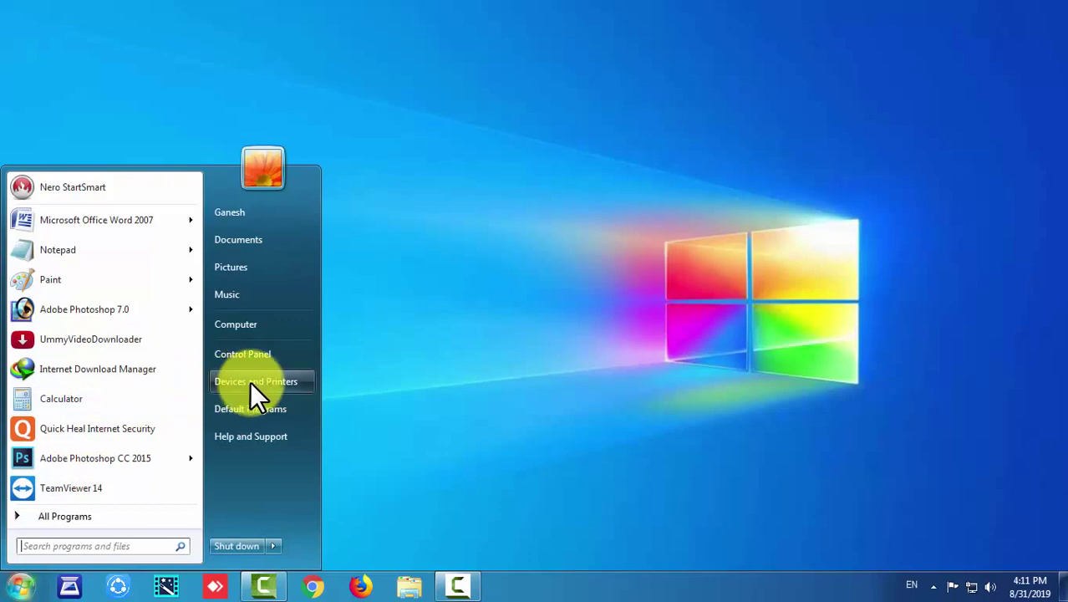
Step: Open the Devices and Printers window
left_click(251, 381)
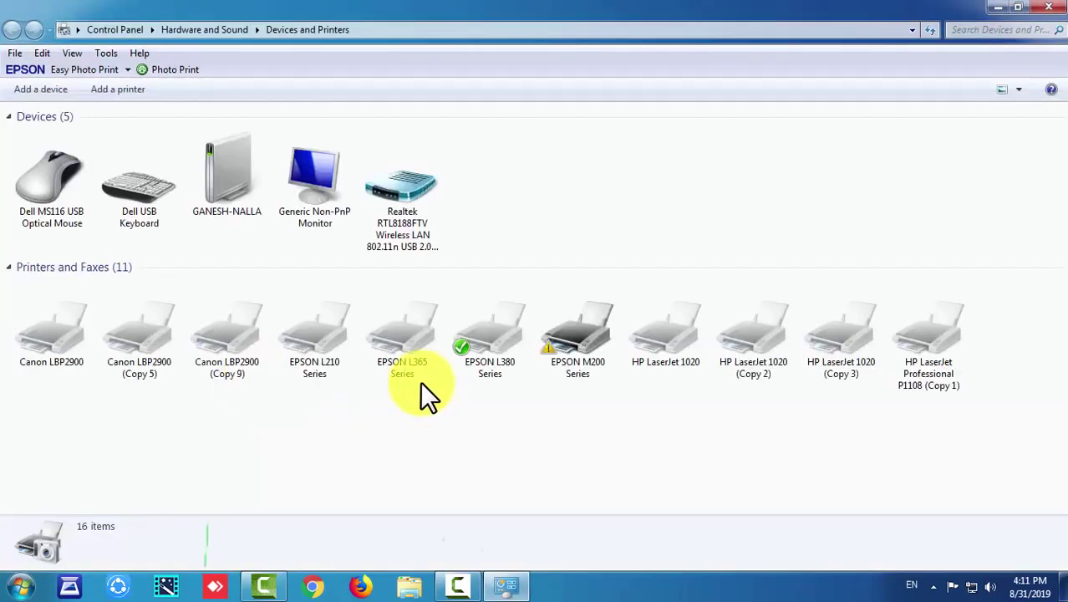
right_click(569, 338)
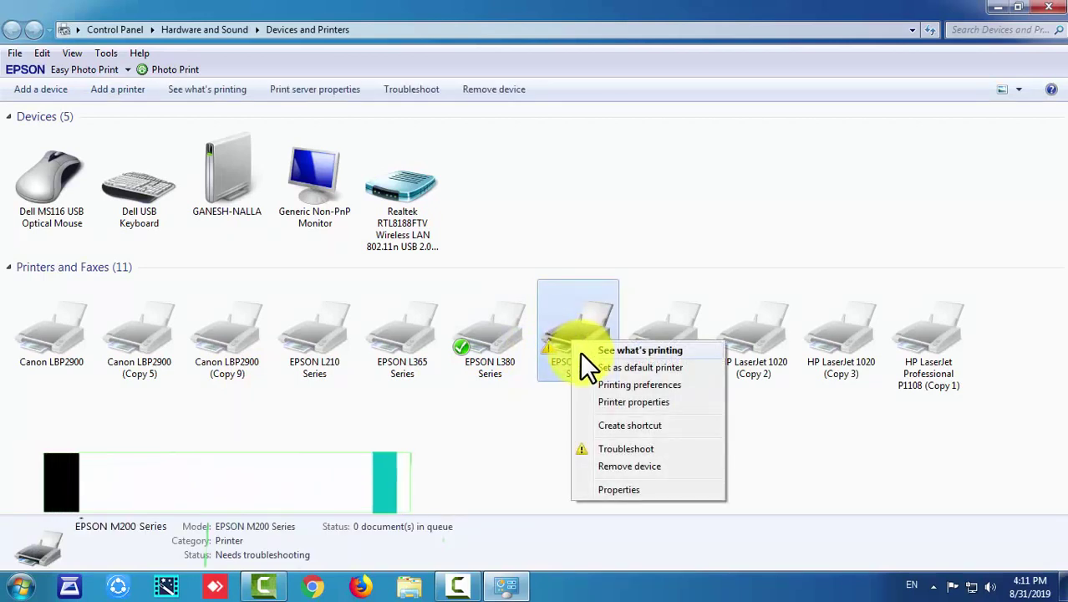
left_click(605, 489)
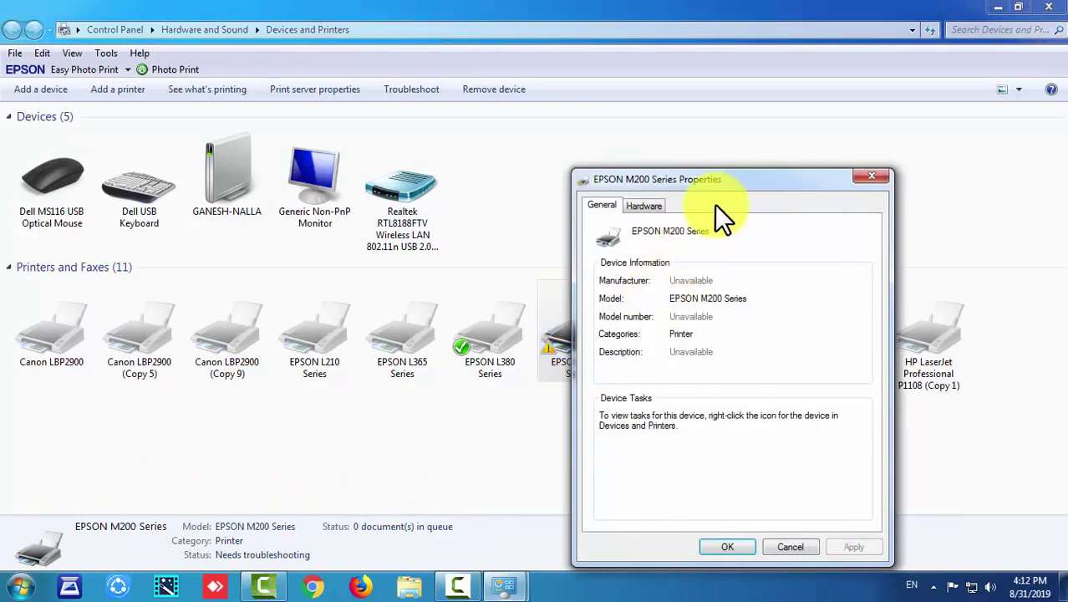
left_click(881, 178)
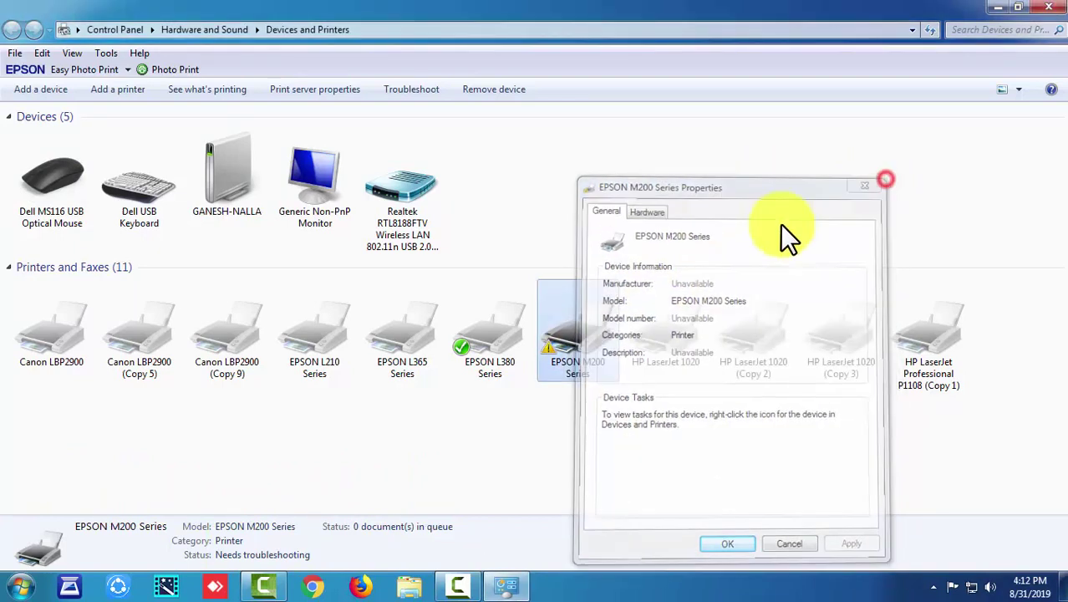
Step: Open the printing preferences of the EPSON M200 Series printer and close the Devices and Printers window
right_click(582, 330)
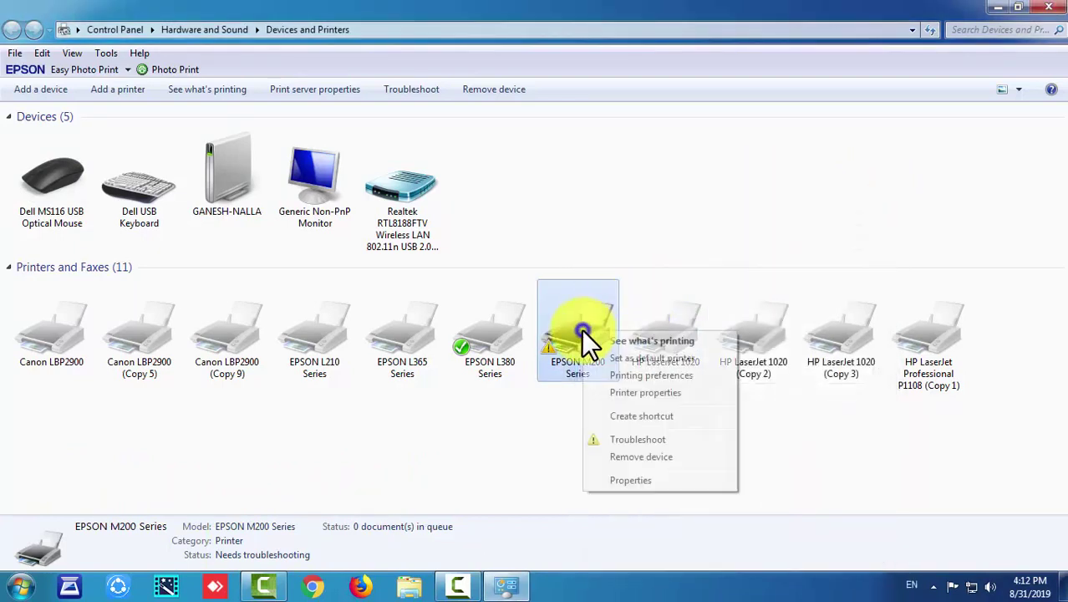
left_click(629, 374)
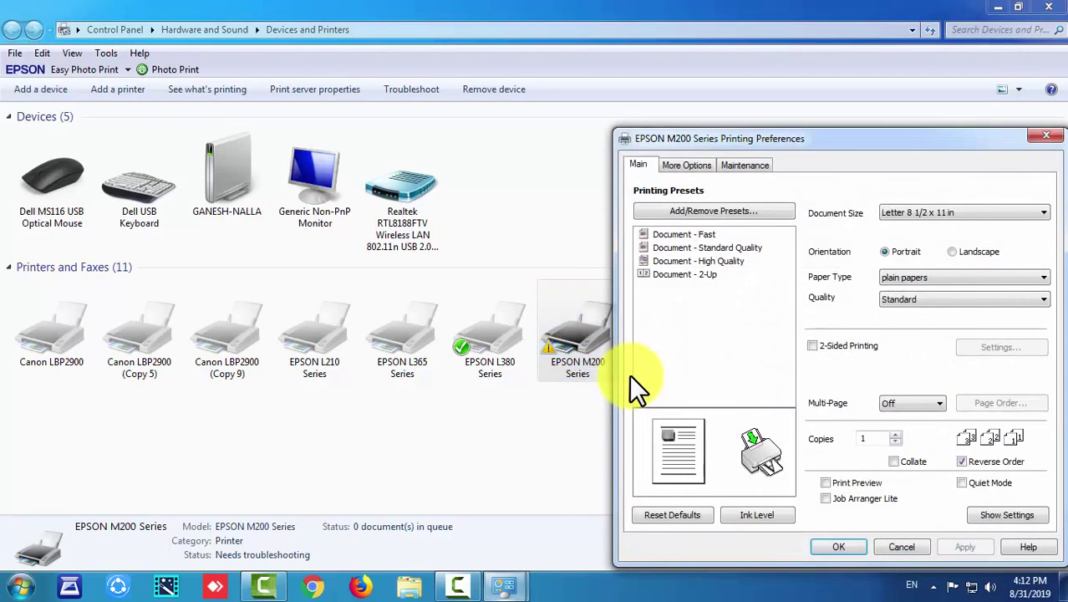
left_click_drag(823, 140, 492, 66)
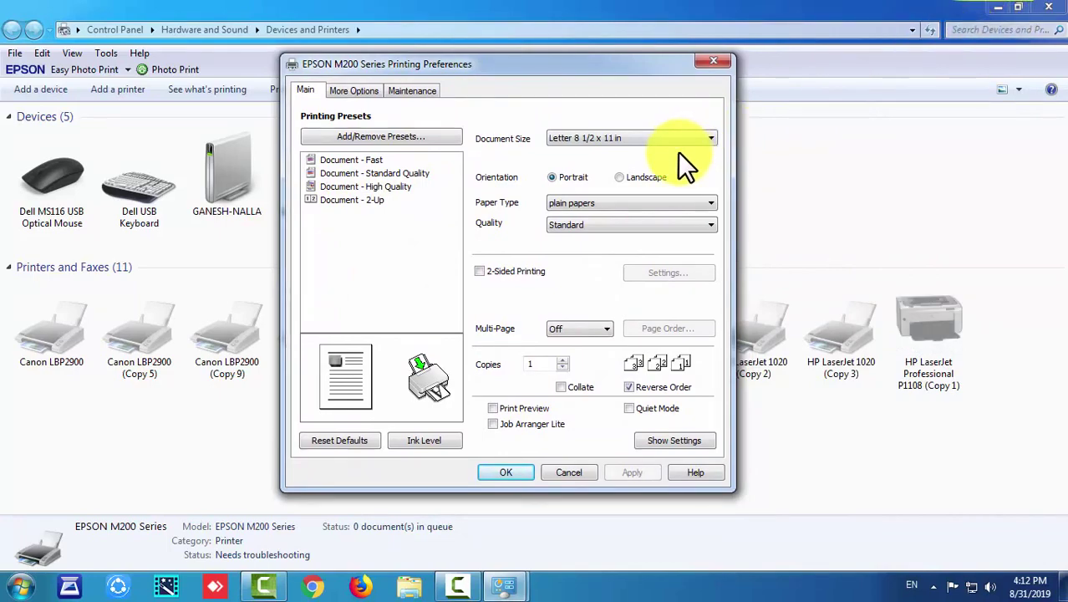
left_click(1049, 8)
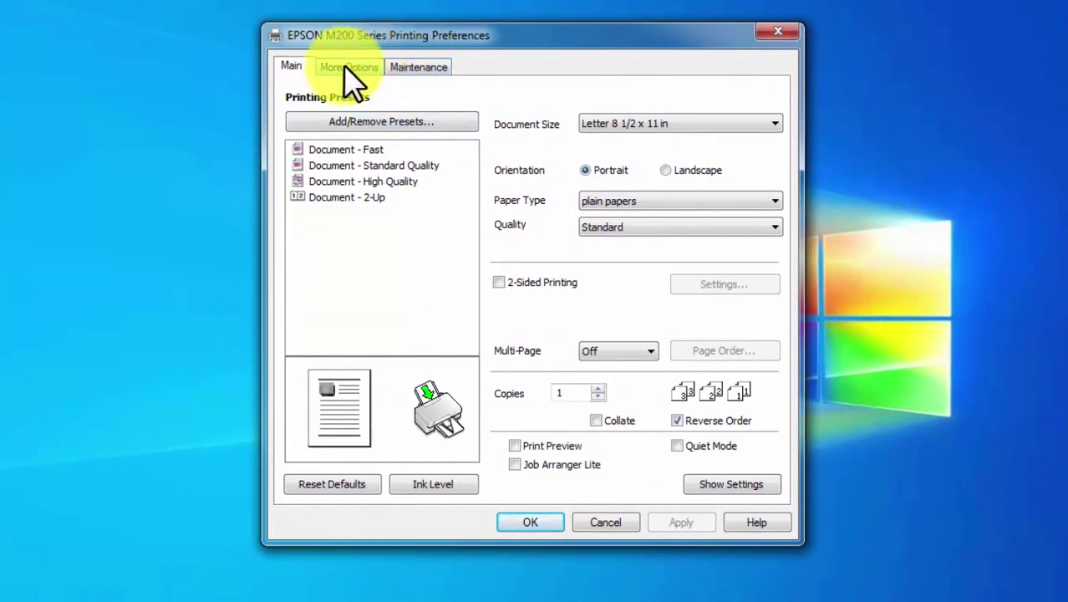
Step: Print a nozzle check pattern with the printer's Nozzle Check maintenance utility
left_click(421, 68)
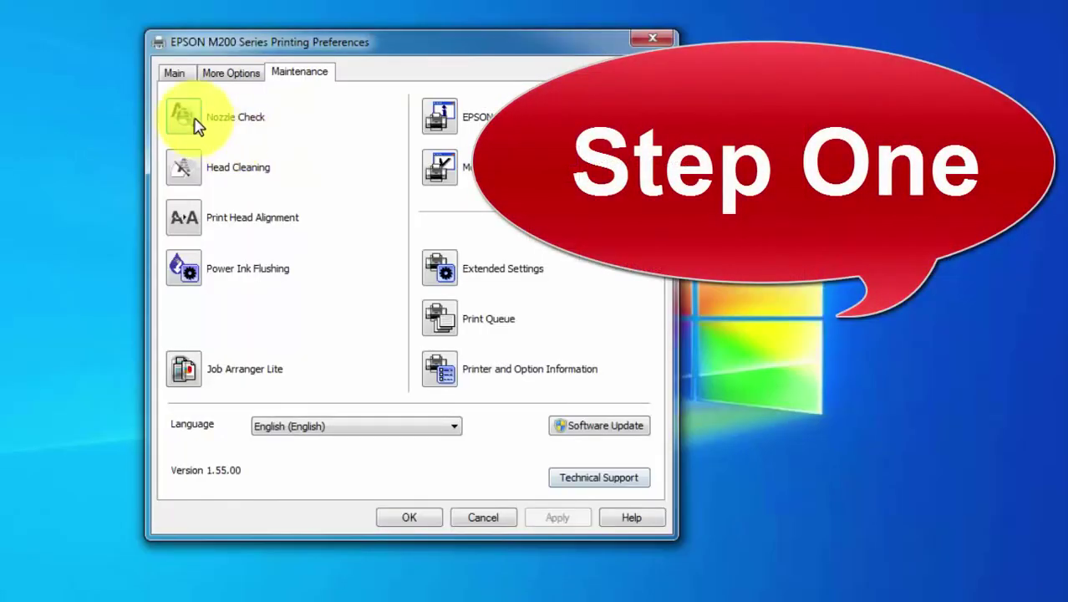
left_click(303, 117)
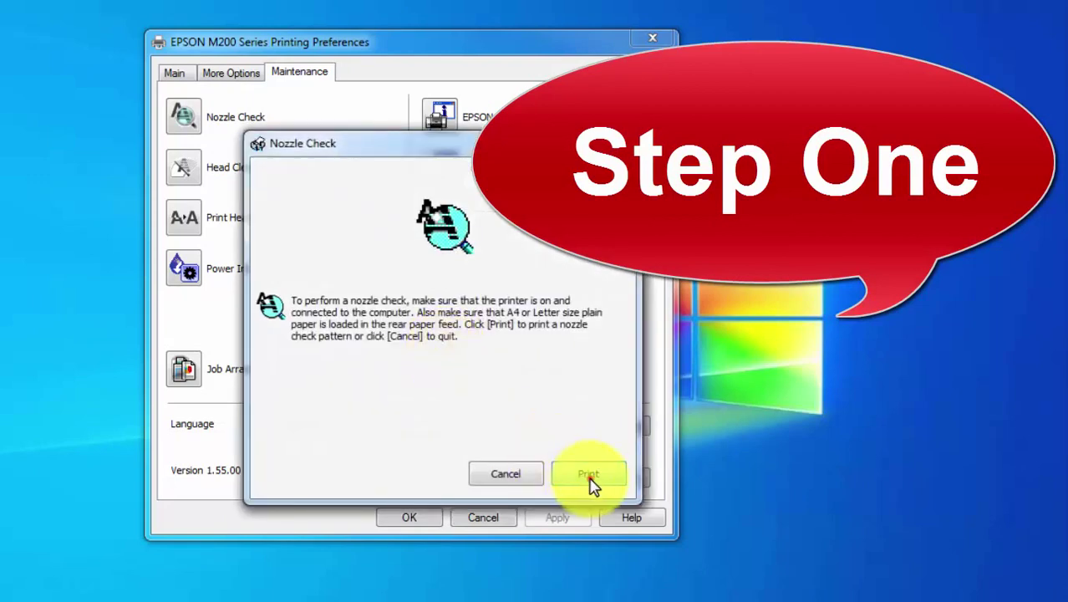
left_click(589, 478)
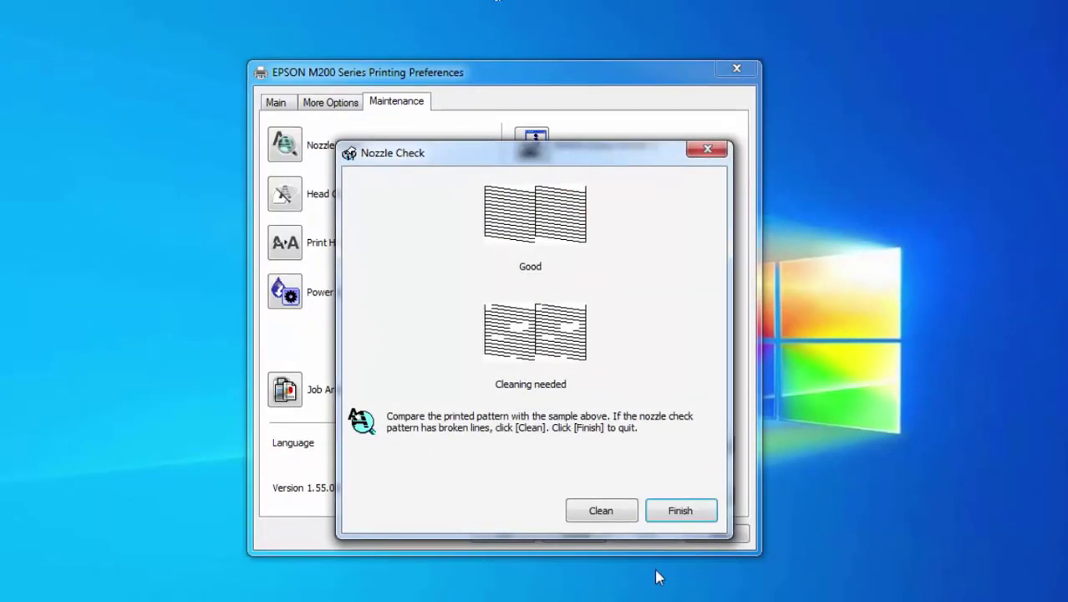
Step: Run a head cleaning from the nozzle check result, then print a verification nozzle check pattern and finish the check
left_click(612, 514)
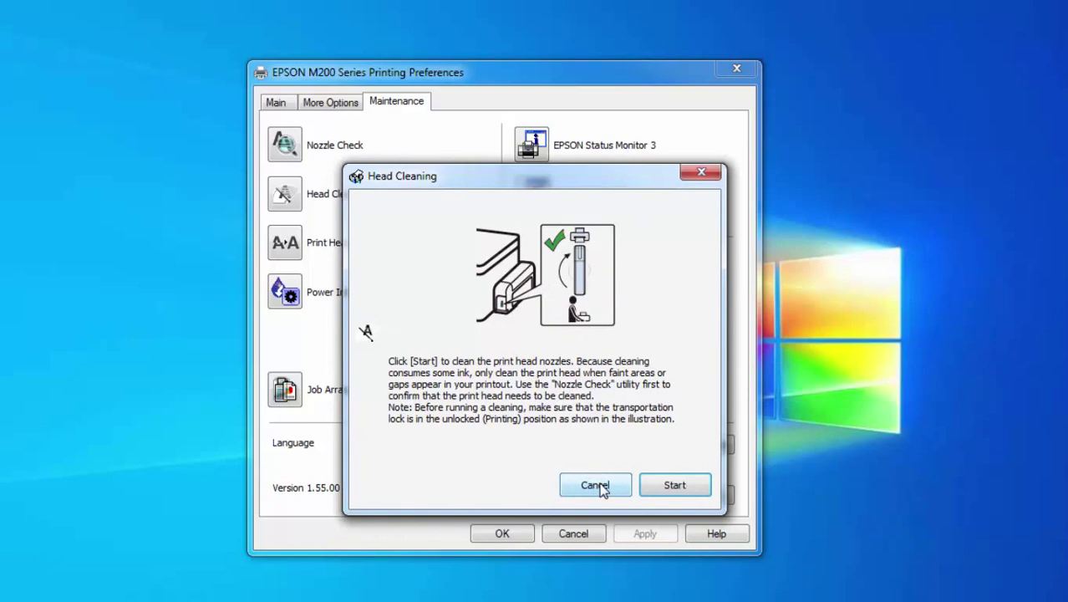
left_click(675, 486)
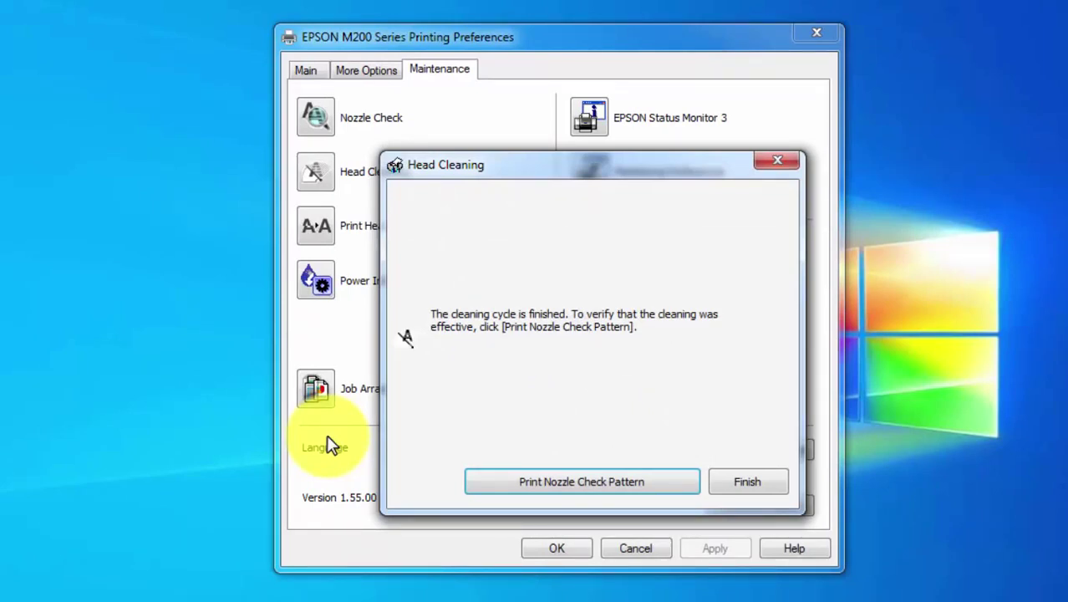
left_click(635, 486)
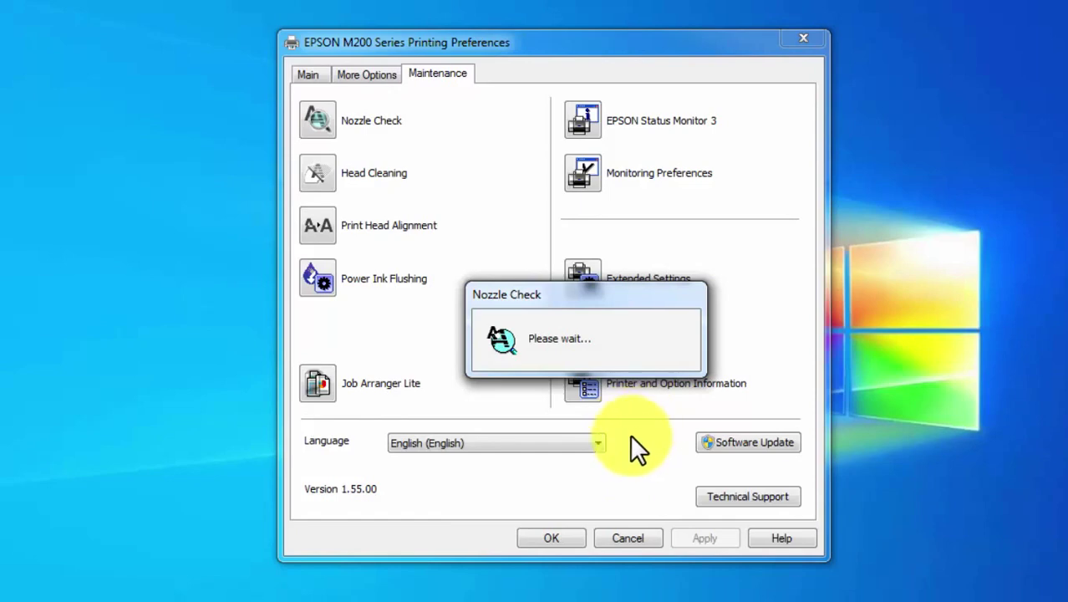
left_click(734, 497)
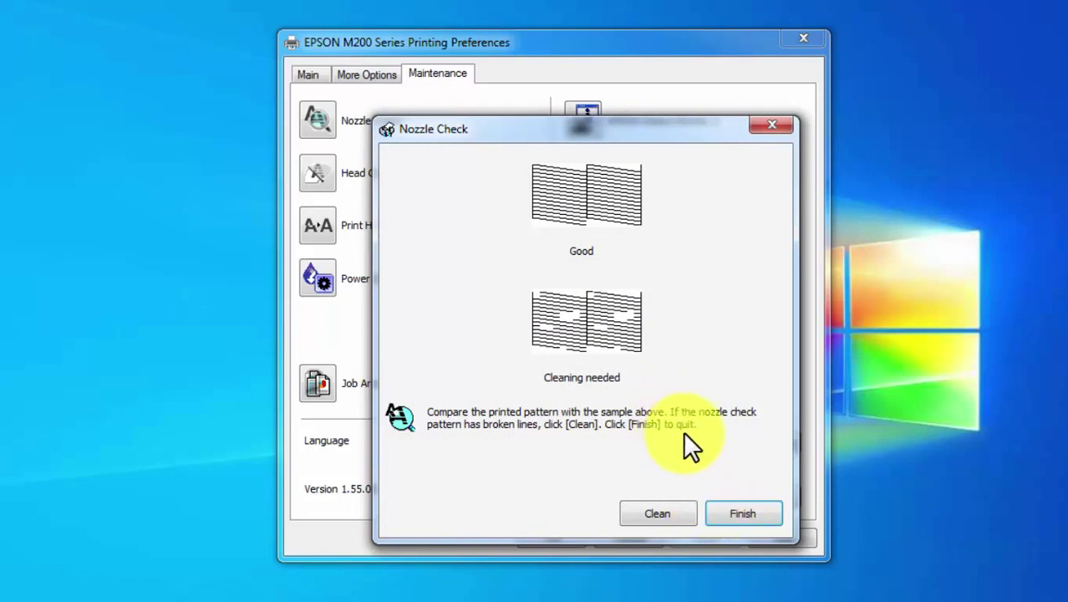
left_click(742, 513)
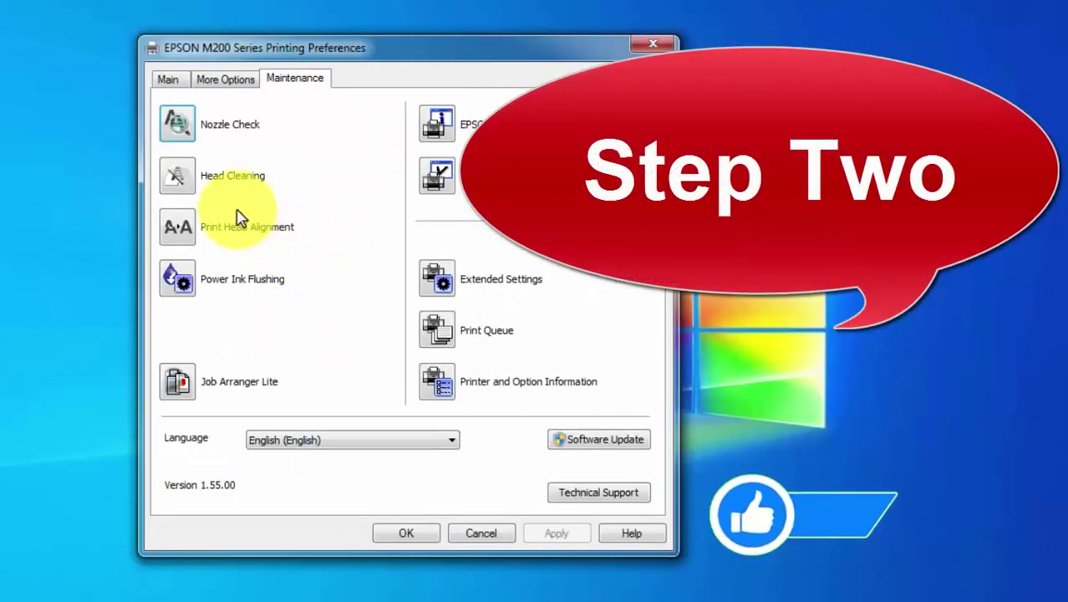
Step: Run the Head Cleaning utility a second time and complete another nozzle check print
left_click(176, 174)
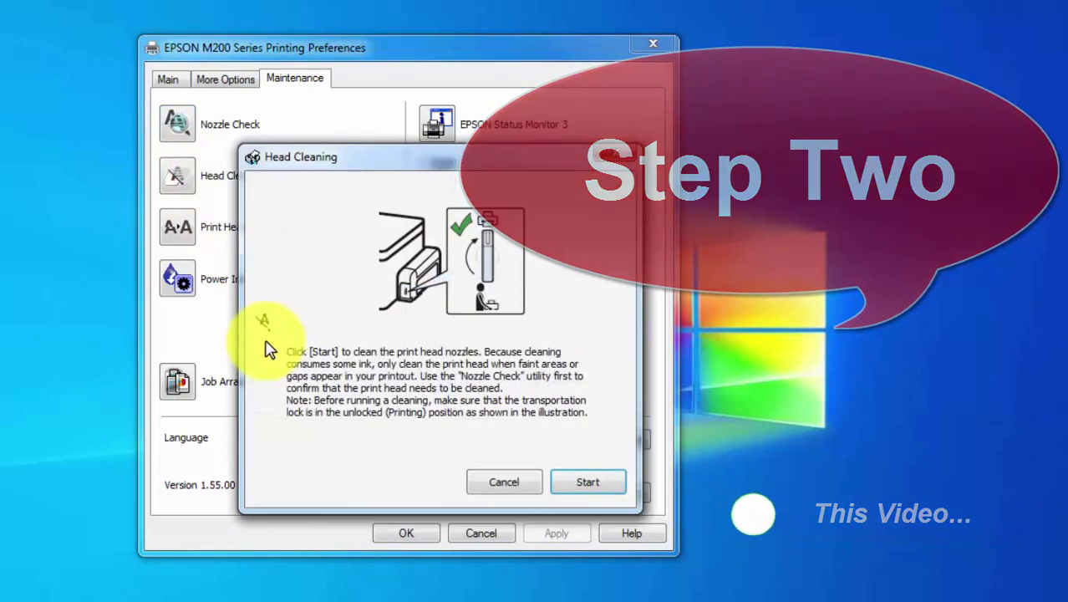
left_click(576, 484)
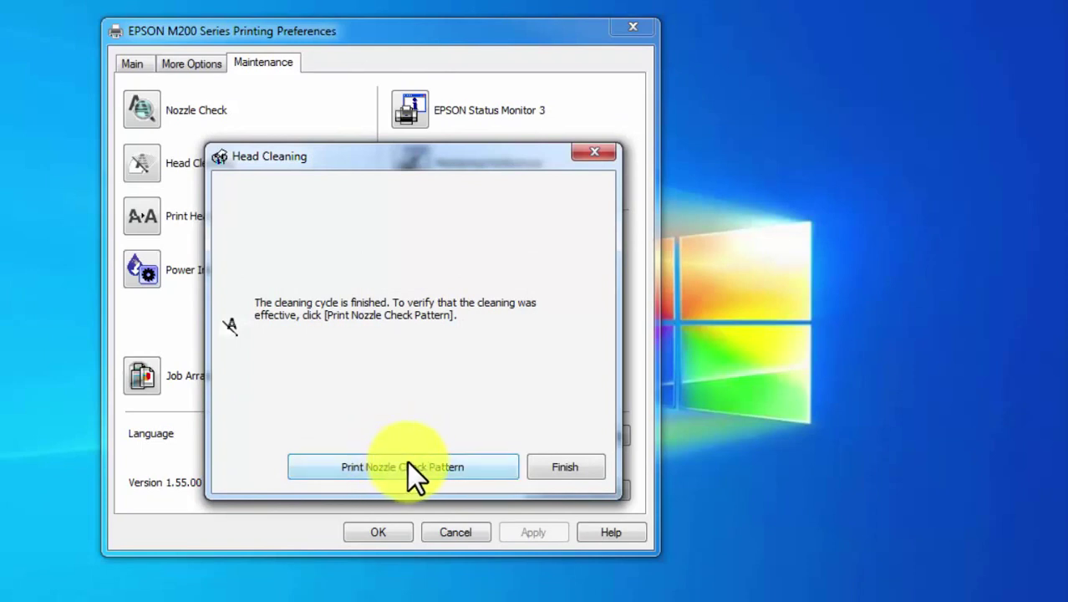
left_click(407, 466)
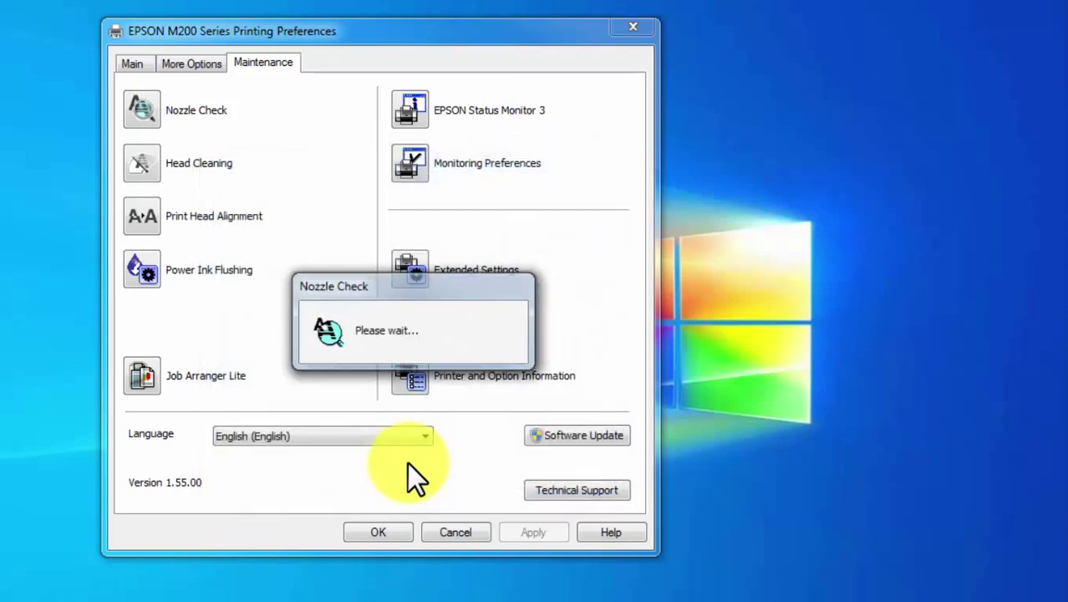
left_click(547, 473)
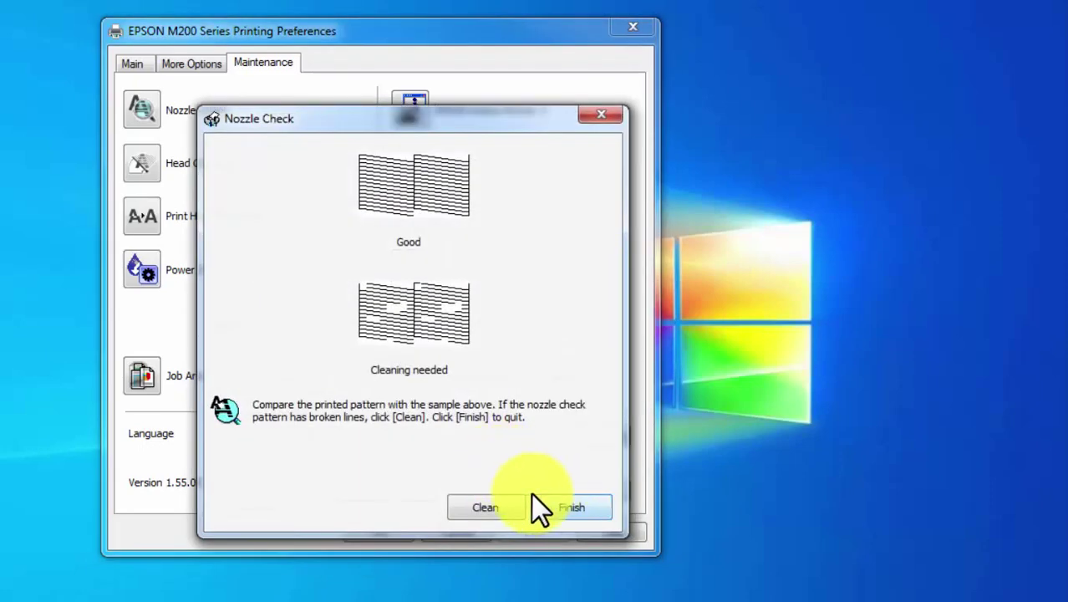
left_click(564, 505)
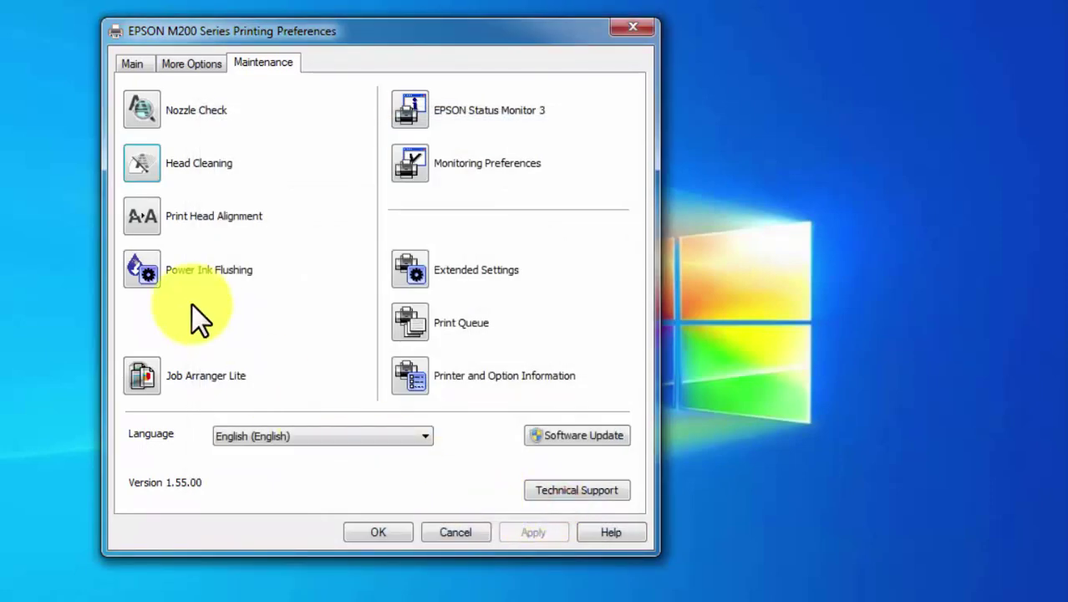
Step: Print the vertical sheet in Print Head Alignment and accept squares 3, 4, 4 and 4 for sets #1 to #4
left_click(134, 220)
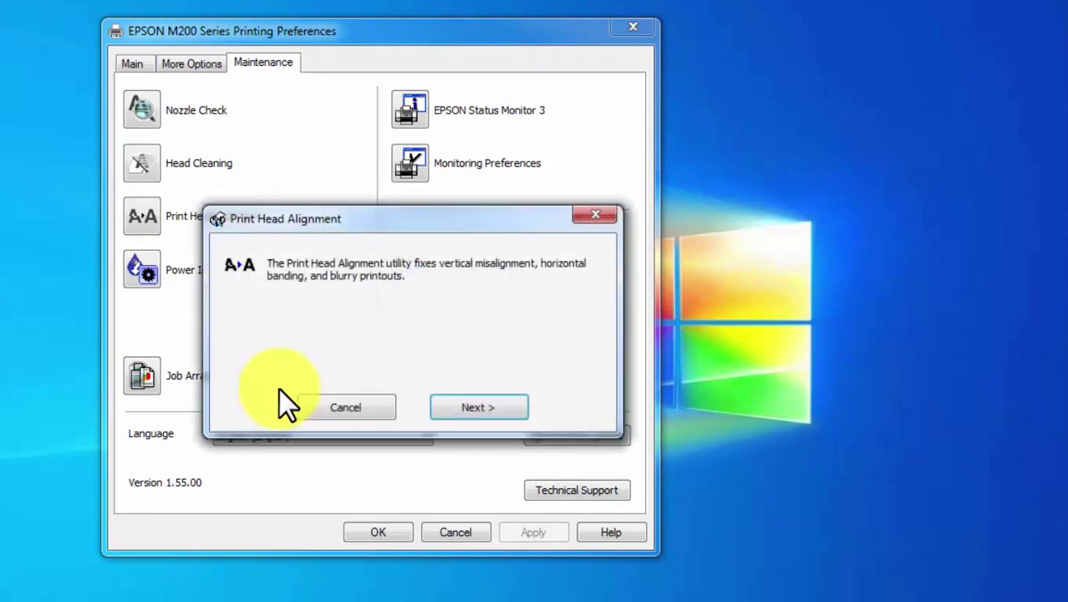
left_click(446, 410)
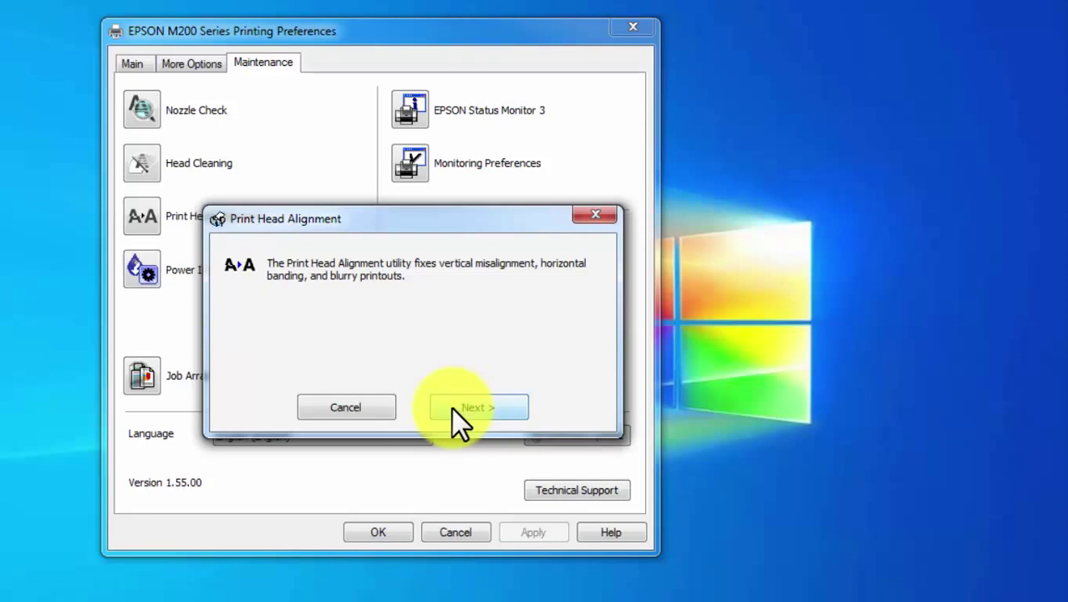
left_click(451, 407)
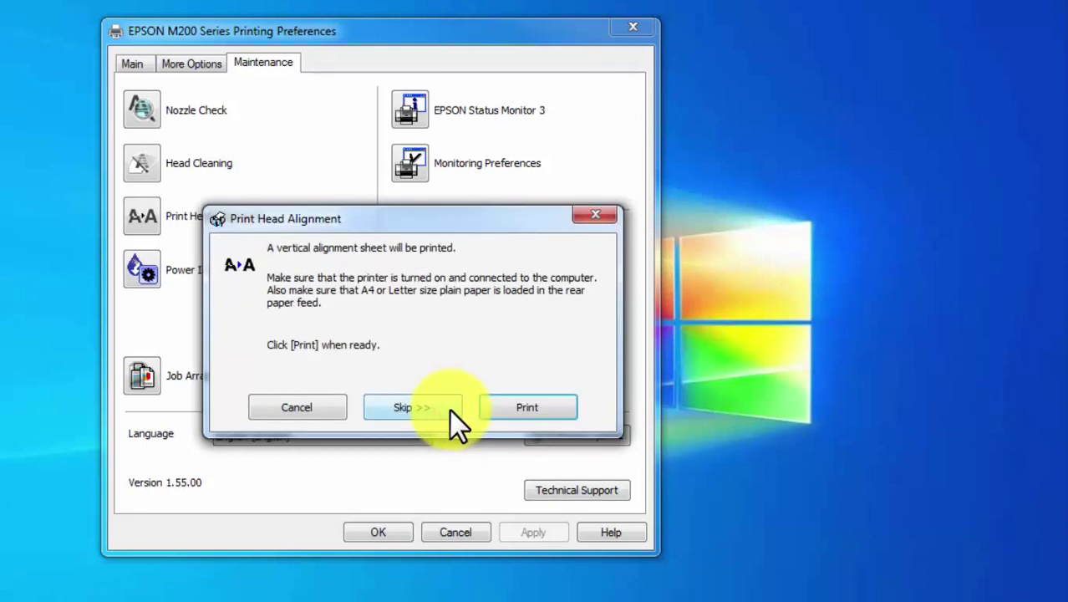
left_click(518, 407)
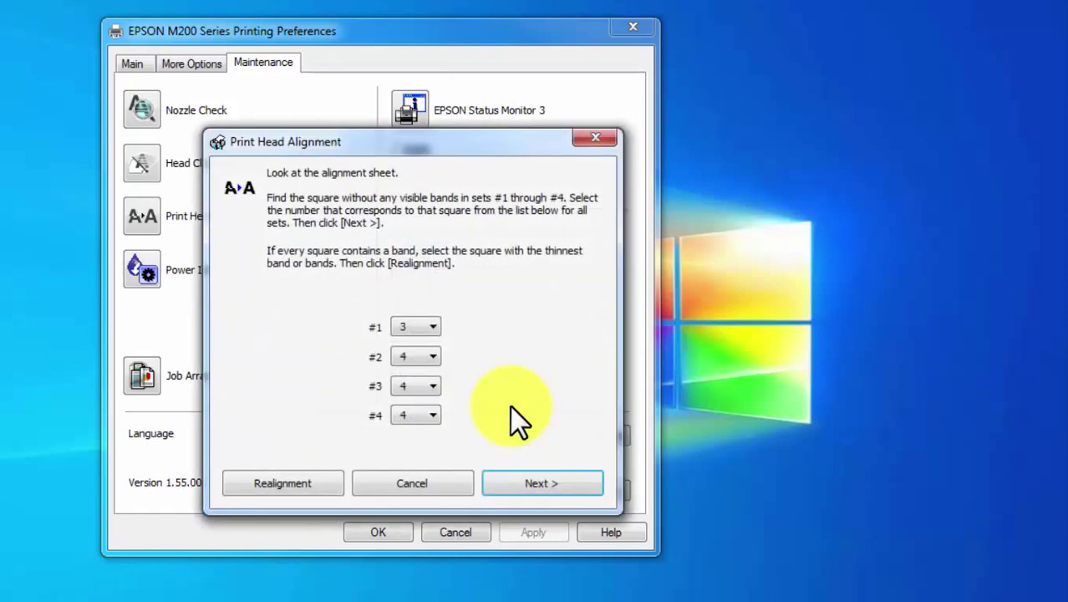
left_click(539, 476)
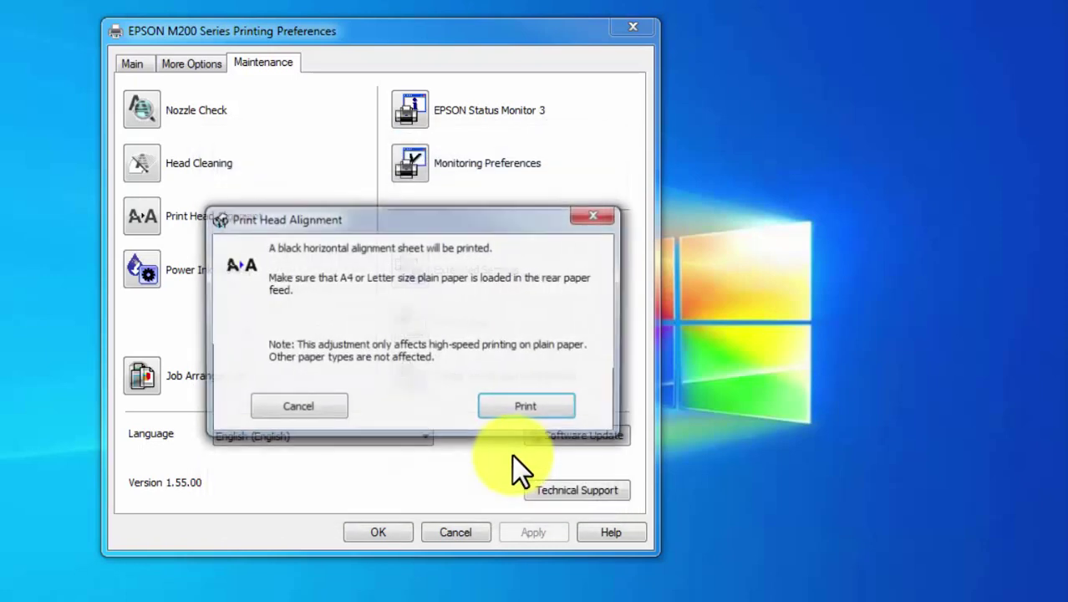
Step: Print the black horizontal alignment sheet, repeat it with a realignment, and finish the alignment with pattern 4
left_click(521, 410)
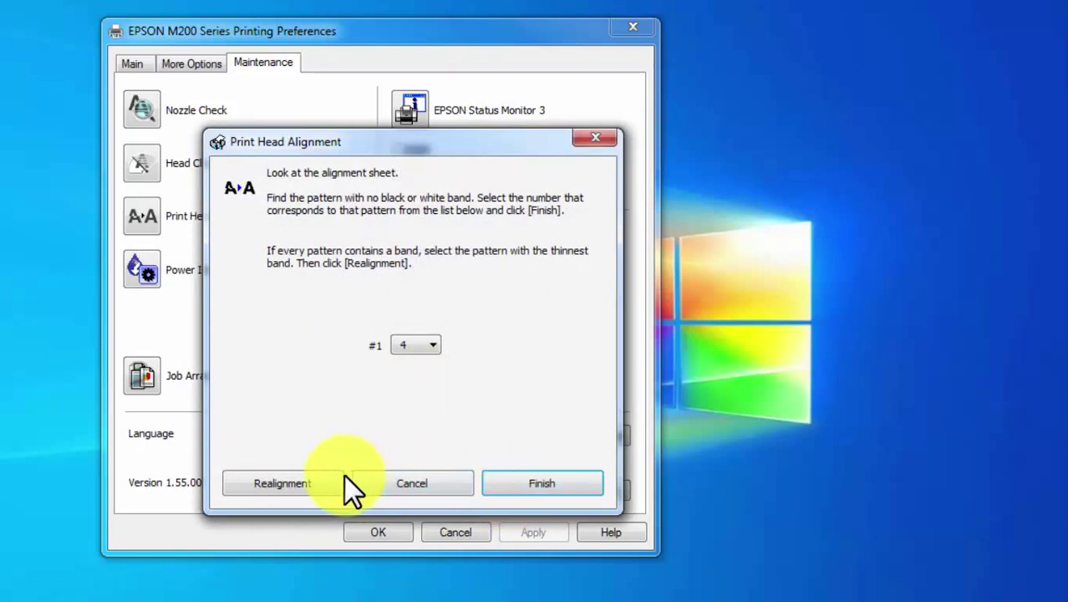
left_click(302, 485)
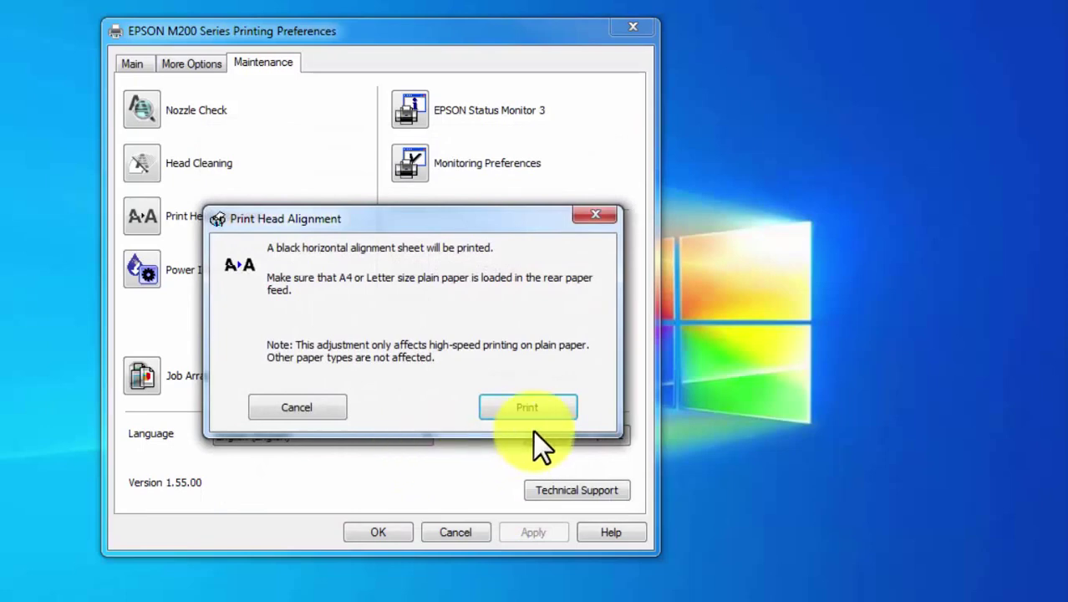
left_click(535, 411)
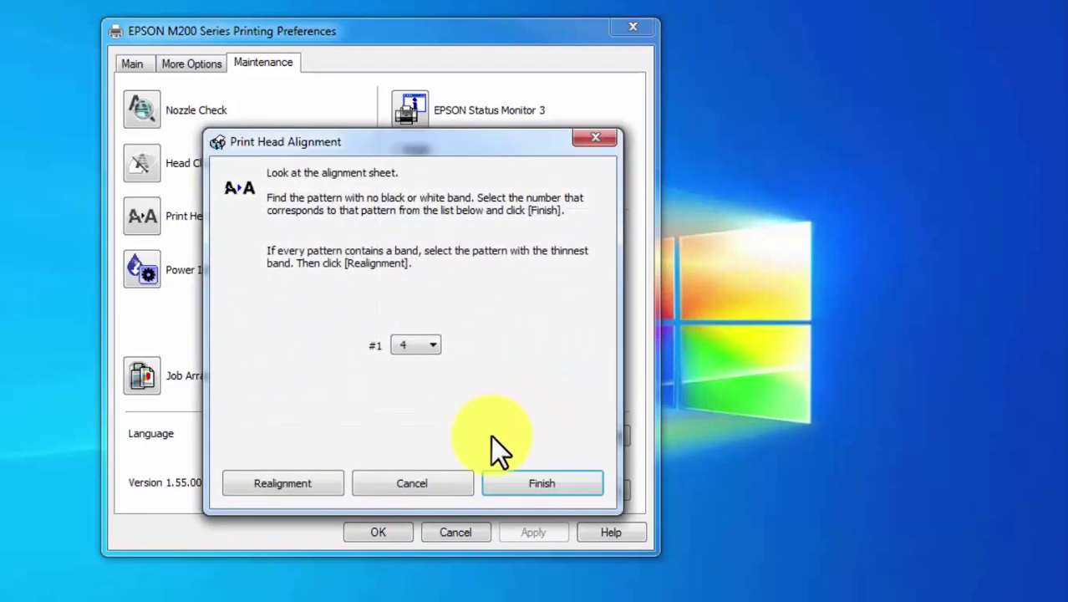
left_click(553, 483)
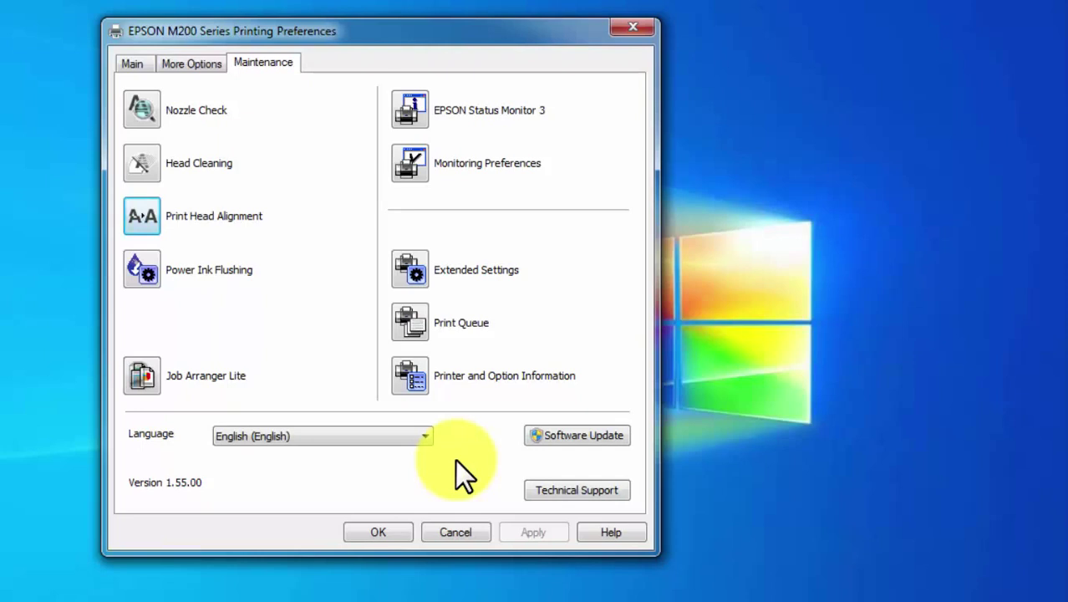
Step: Run Power Ink Flushing to replace all of the ink inside the printer's ink tubes
left_click(139, 269)
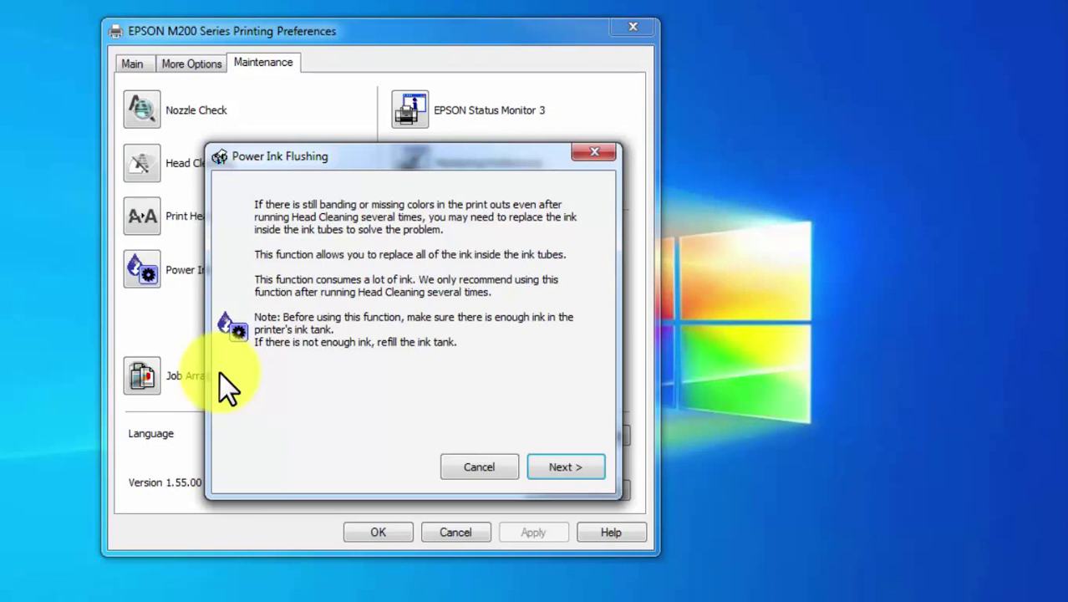
left_click(584, 464)
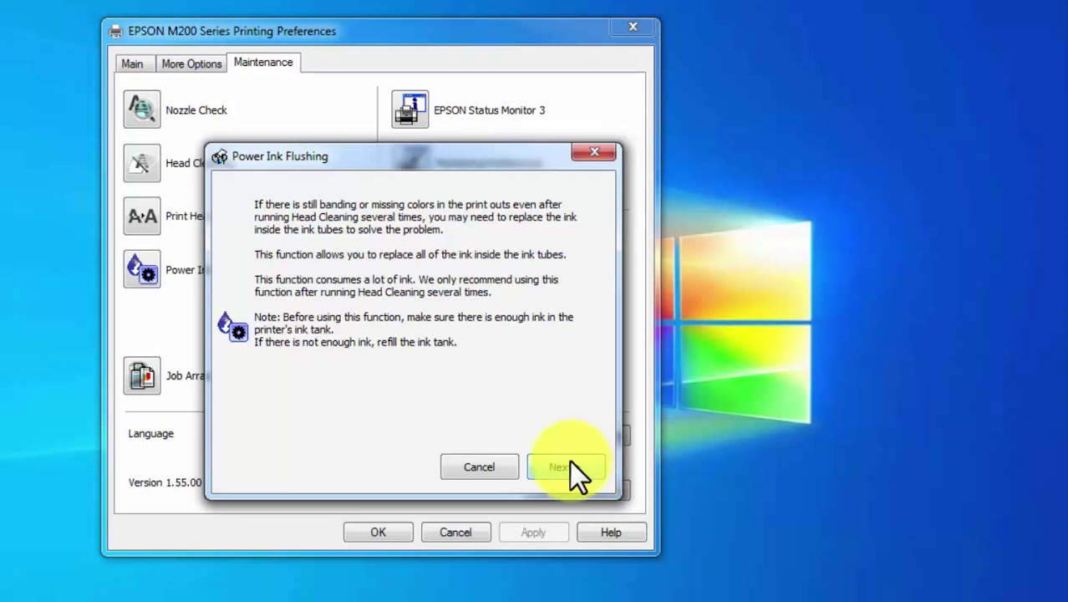
left_click(570, 465)
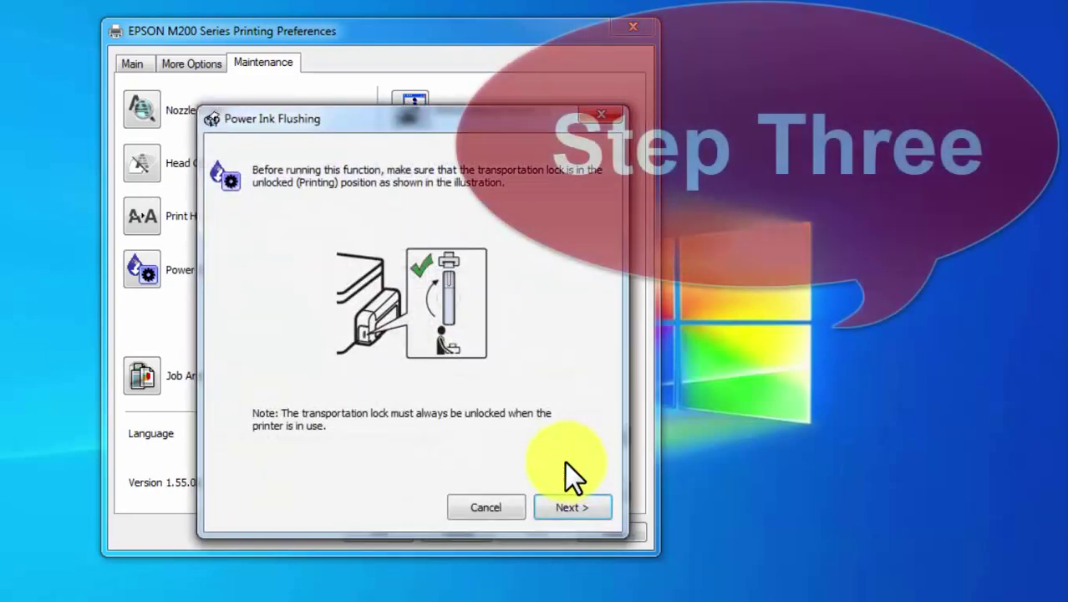
left_click(576, 506)
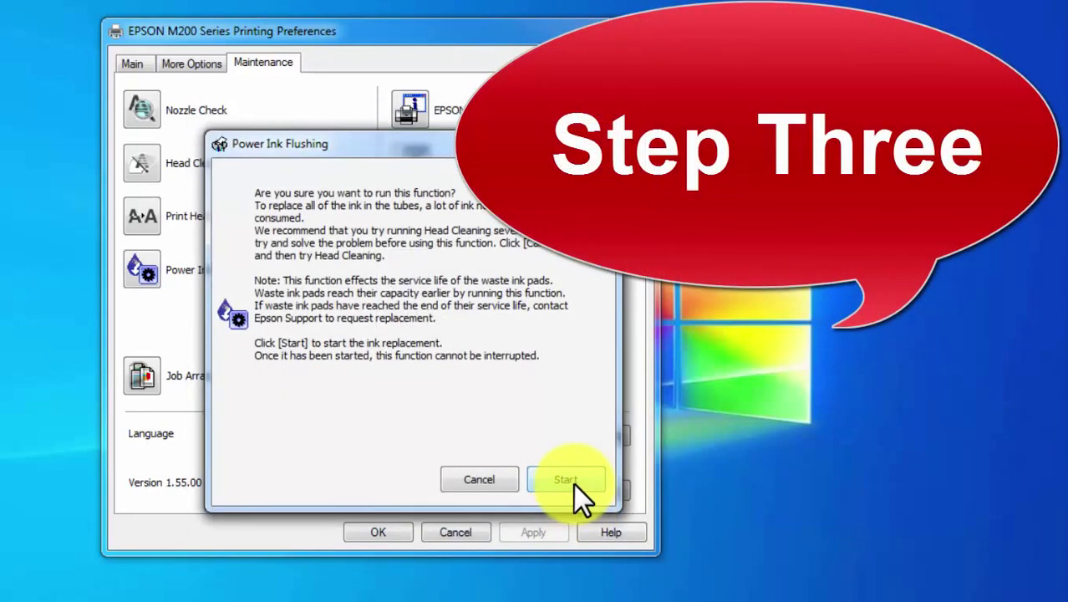
left_click(574, 481)
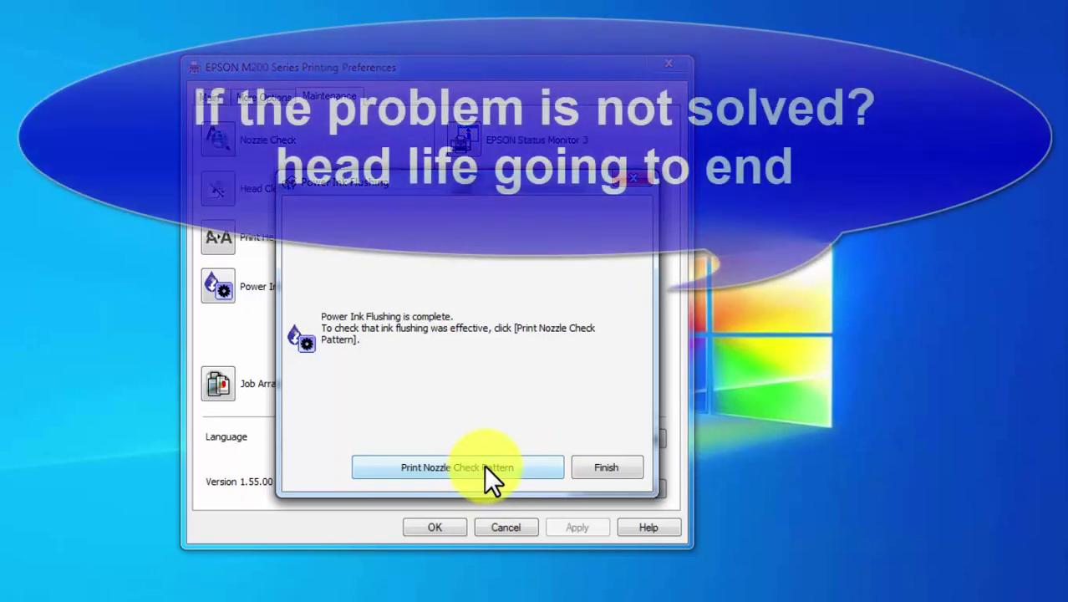
Step: Print a nozzle check pattern after the ink flushing, finish the check, and accept and close the printing preferences
left_click(484, 466)
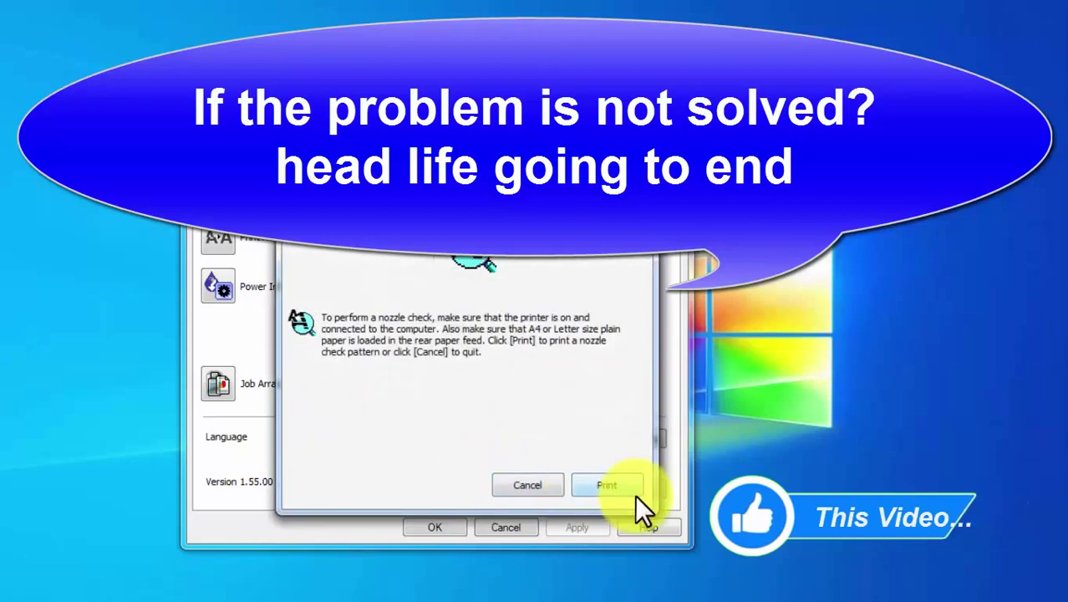
left_click(615, 486)
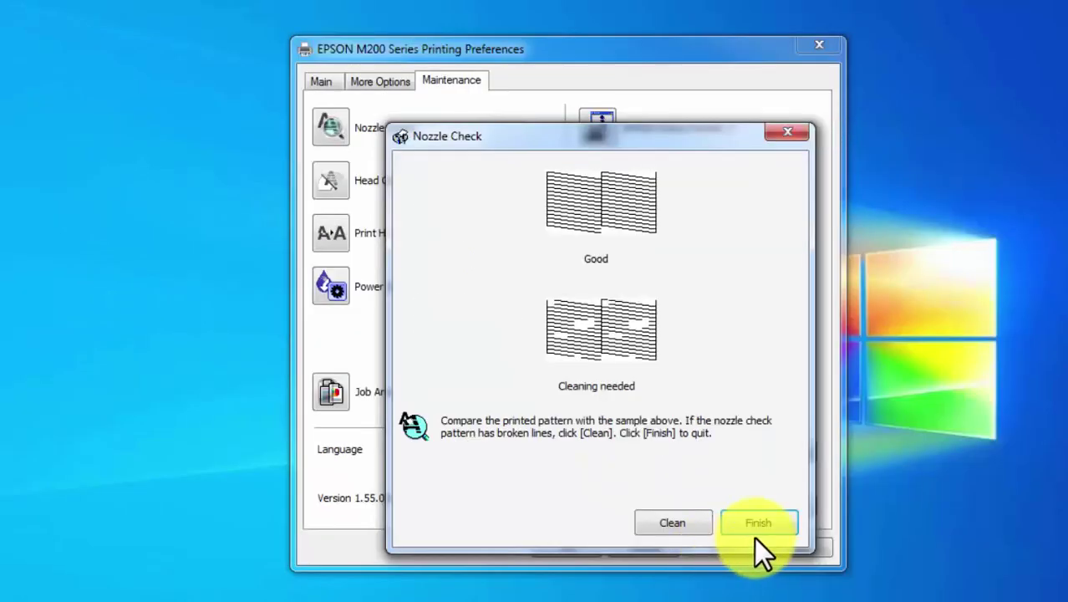
left_click(612, 504)
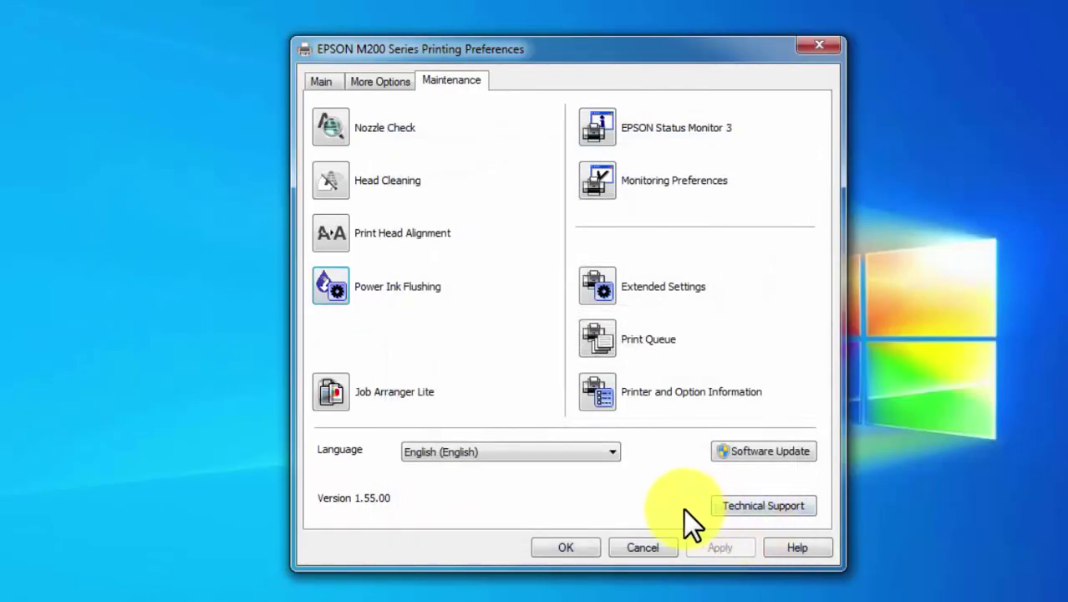
left_click(584, 543)
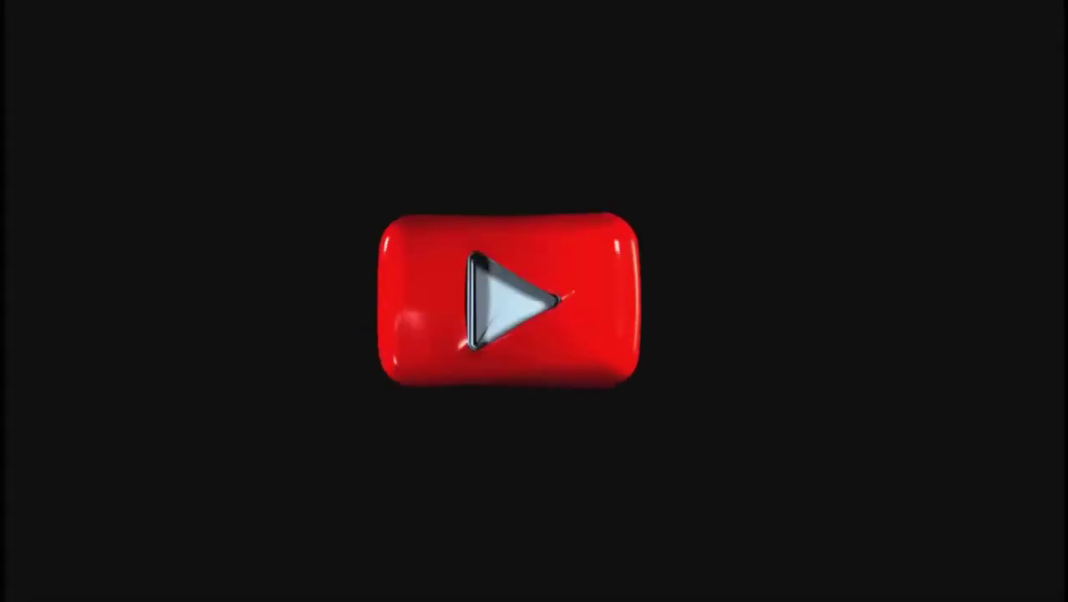